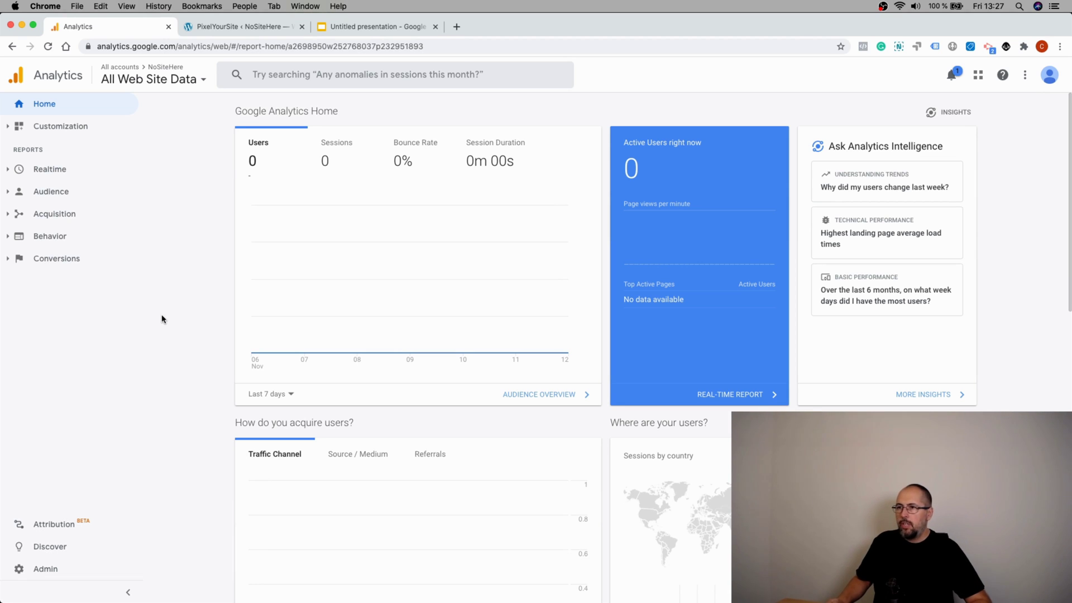
From Admin, start the Upgrade to GA4 wizard to create a new GA4 property for NoSiteHere
click(37, 576)
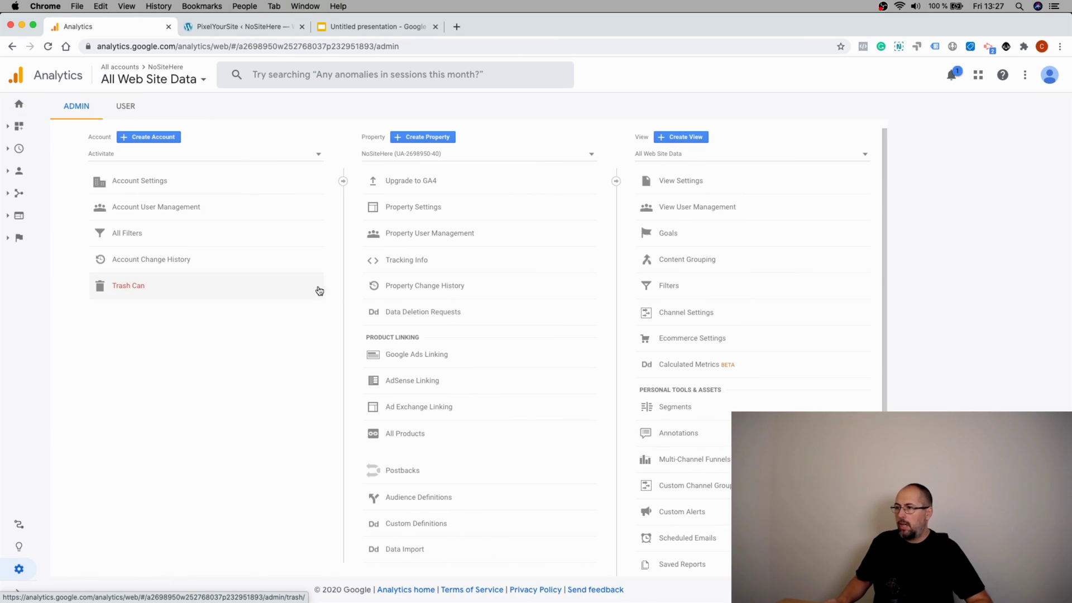
click(432, 182)
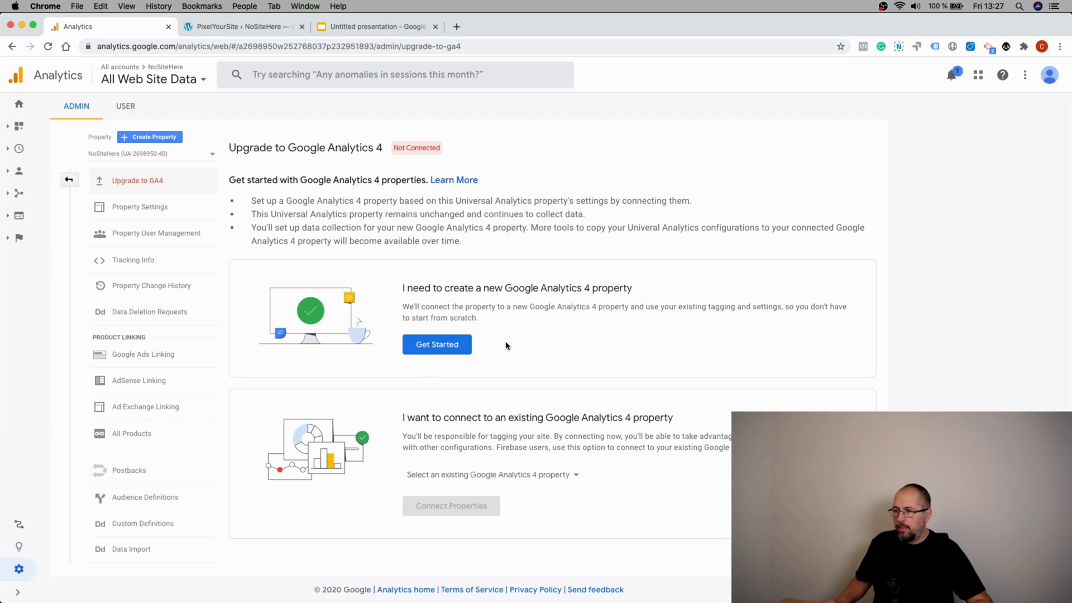
click(437, 344)
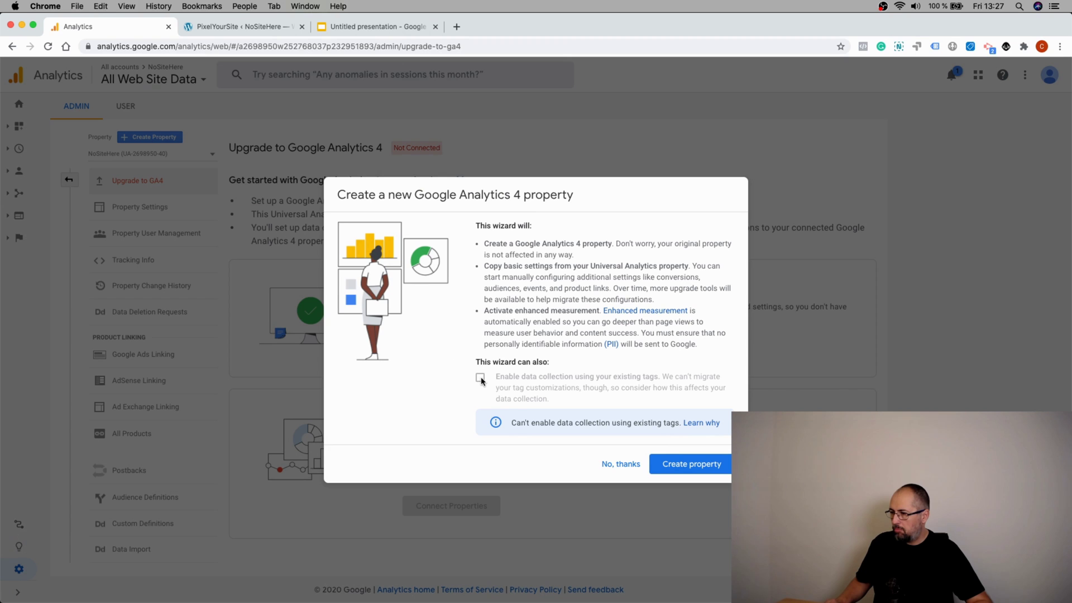
Confirm the new GA4 property, check its NoSiteHere web data stream, then go to the PixelYourSite settings
click(704, 464)
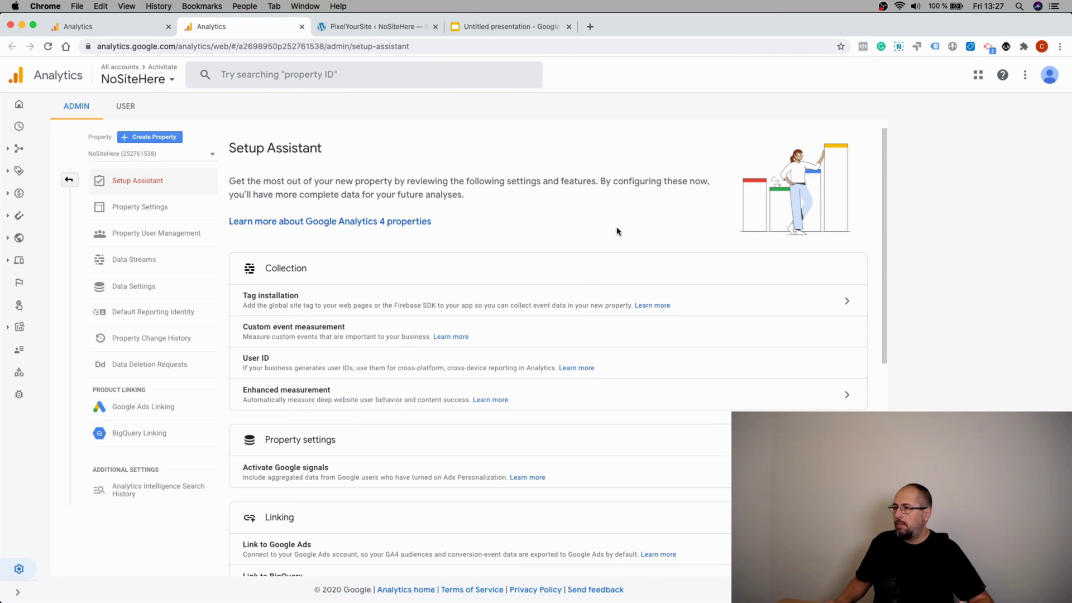
click(848, 300)
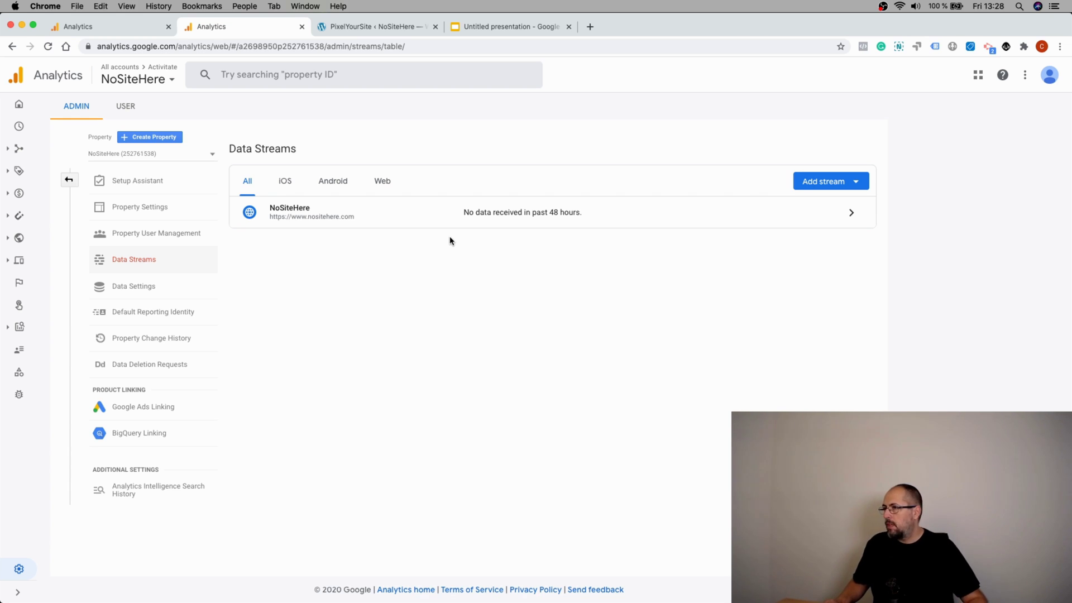
click(373, 27)
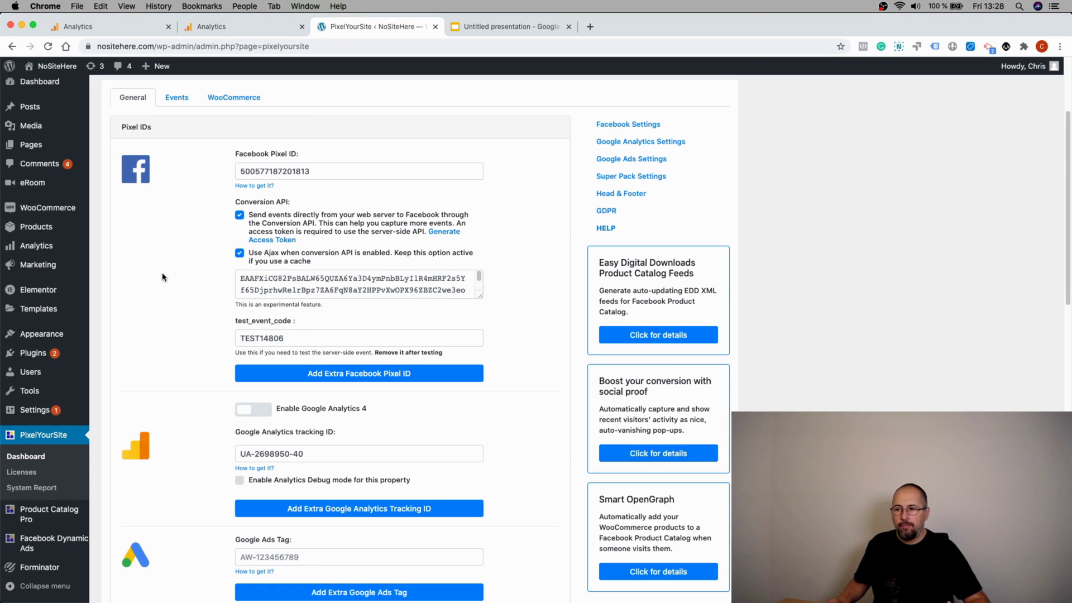
Turn on Google Analytics 4 tracking in PixelYourSite and save the settings
scroll(163, 278, down, 5)
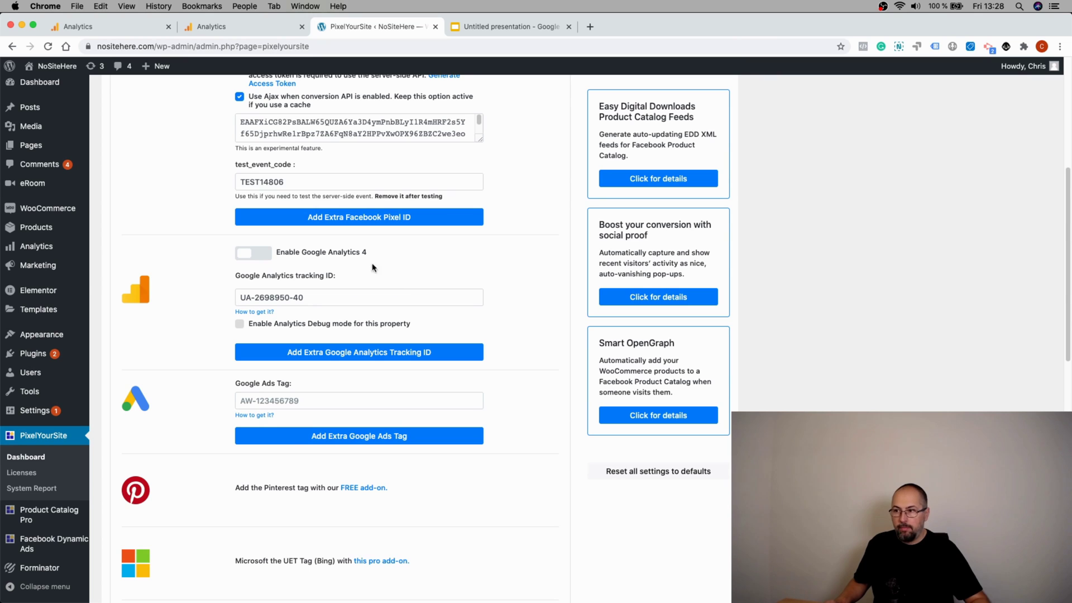
click(257, 254)
scroll(554, 279, down, 15)
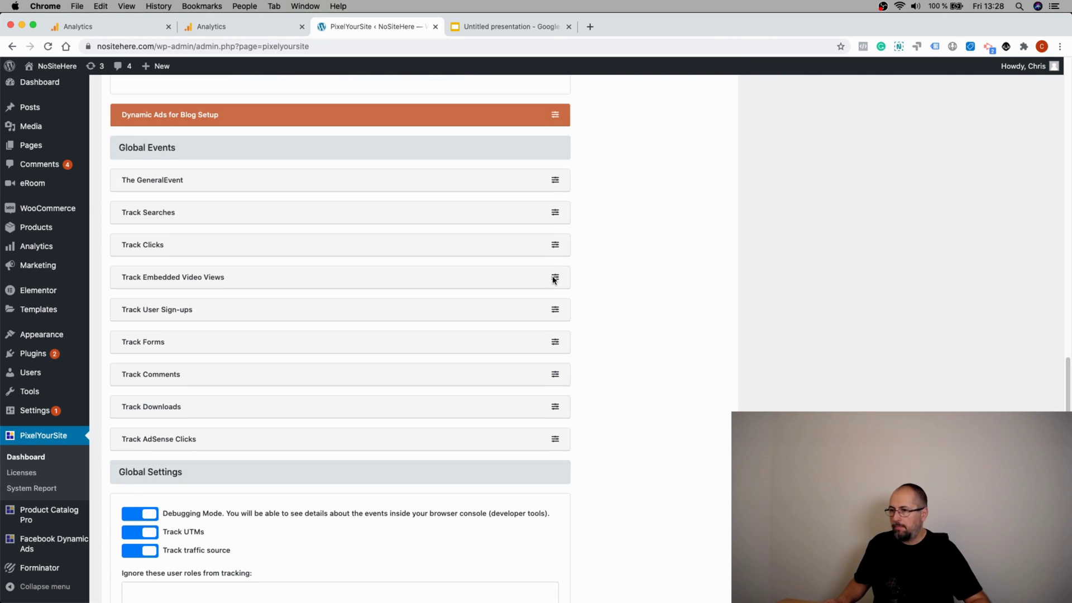
click(373, 553)
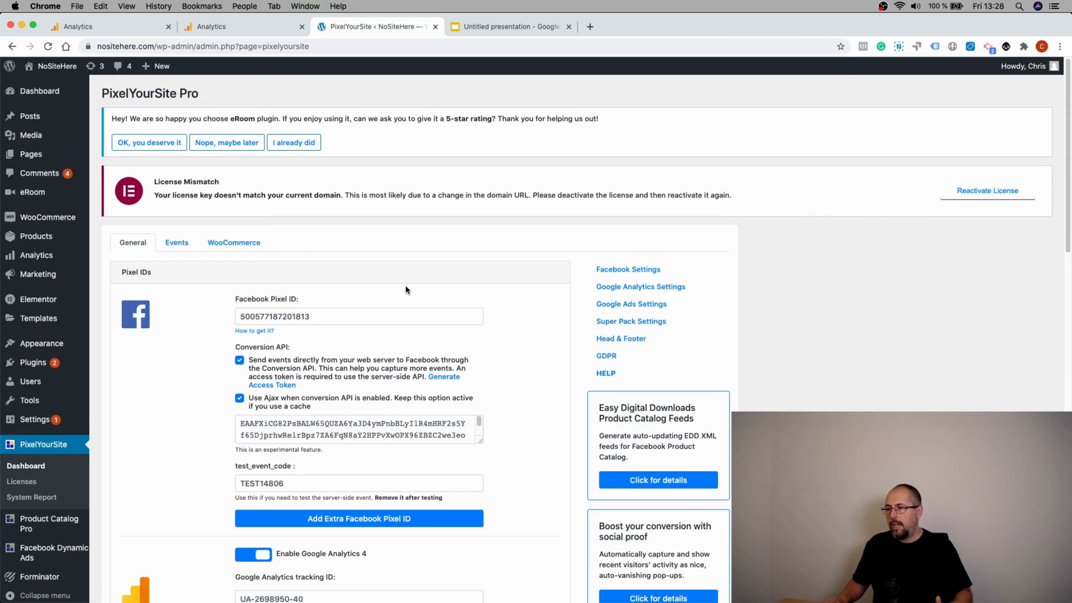
scroll(405, 289, down, 4)
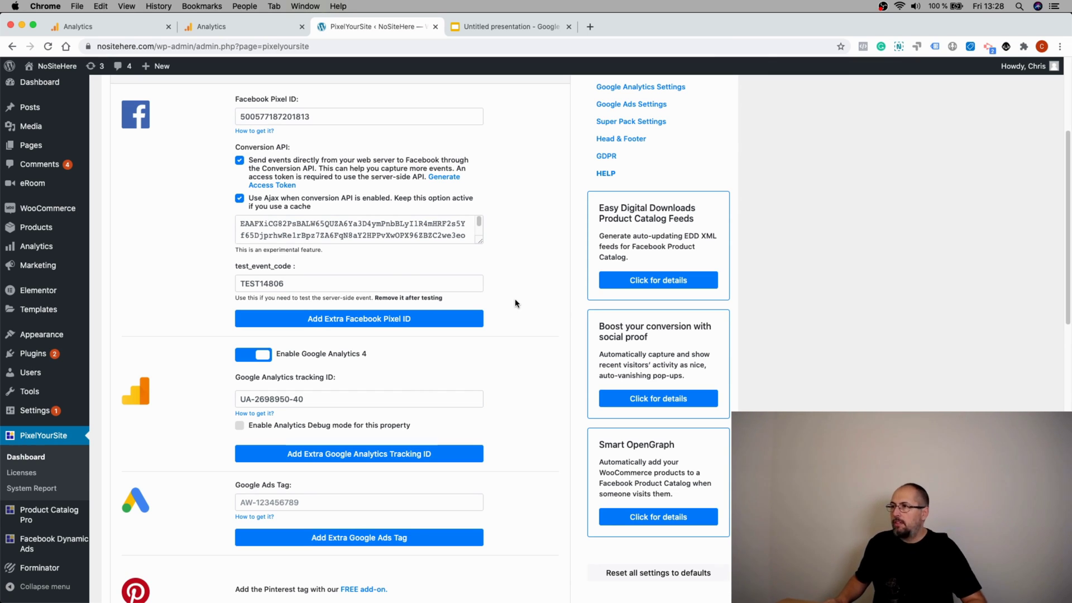
Open the GA4 NoSiteHere Home report, showing 0 users, and expand Monetization
click(215, 28)
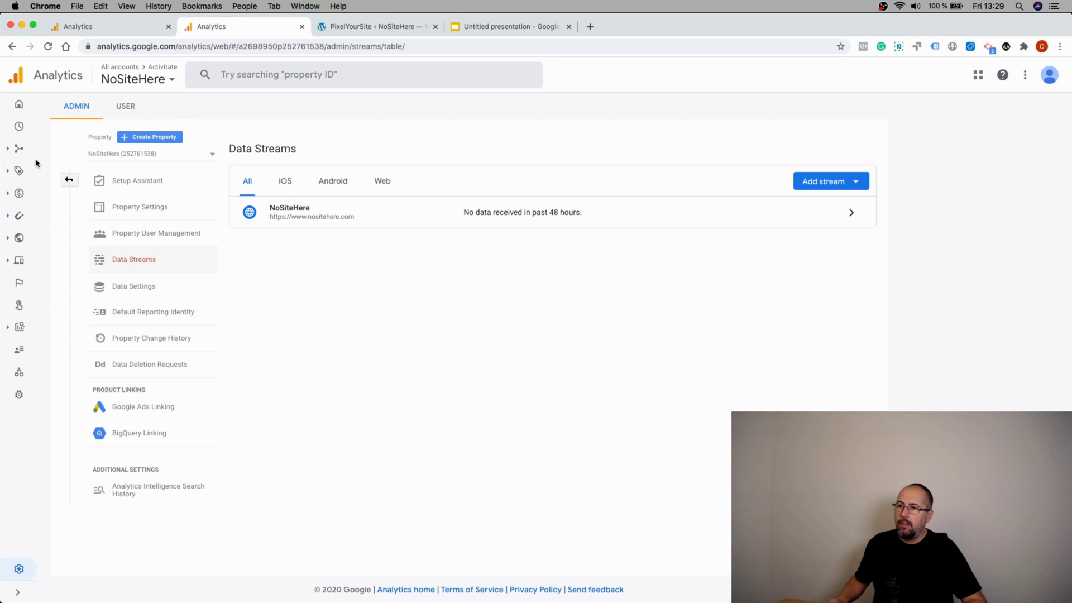
click(21, 106)
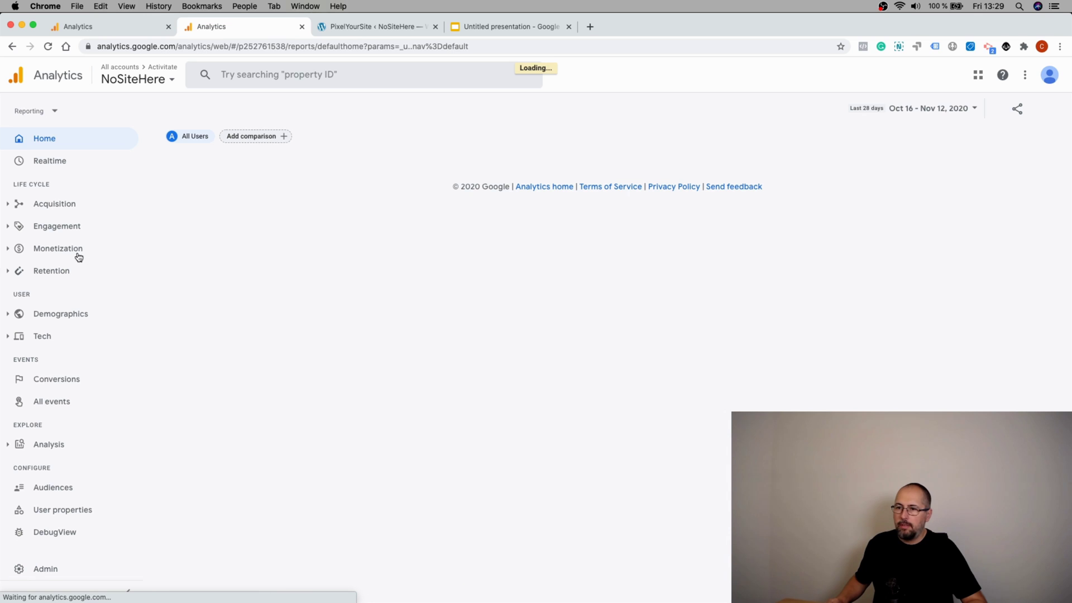
click(66, 254)
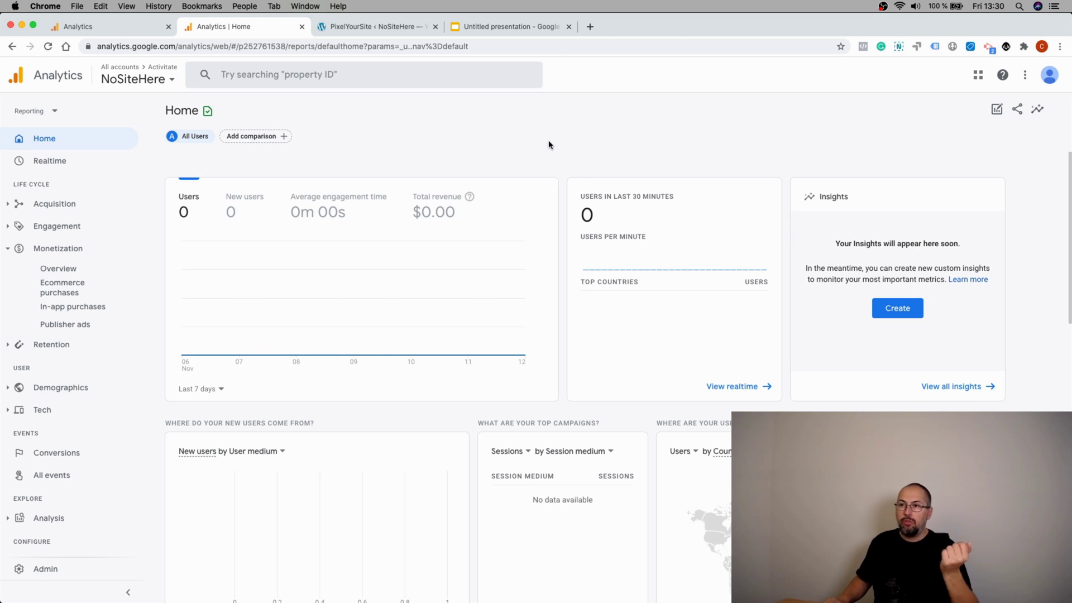
Start a new property in GA4 Admin and name it 'Nosite2'
click(23, 573)
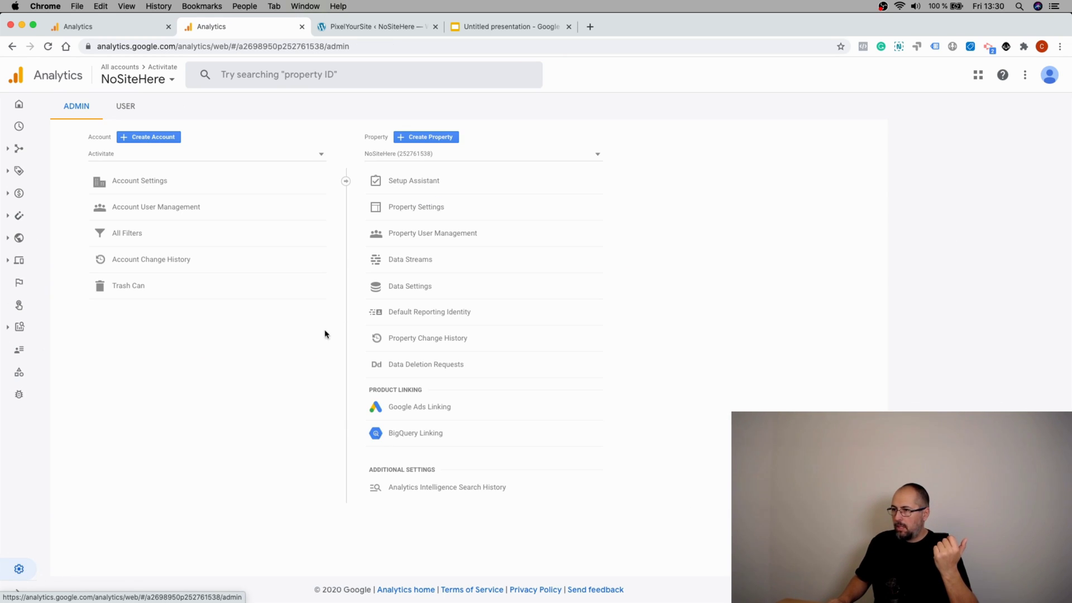
click(428, 138)
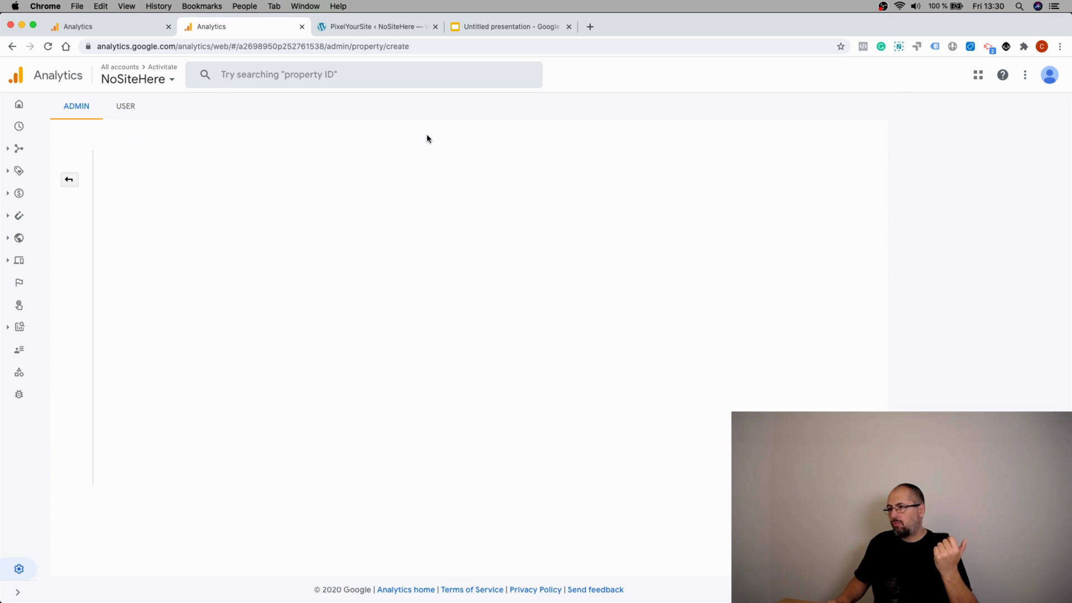
click(278, 310)
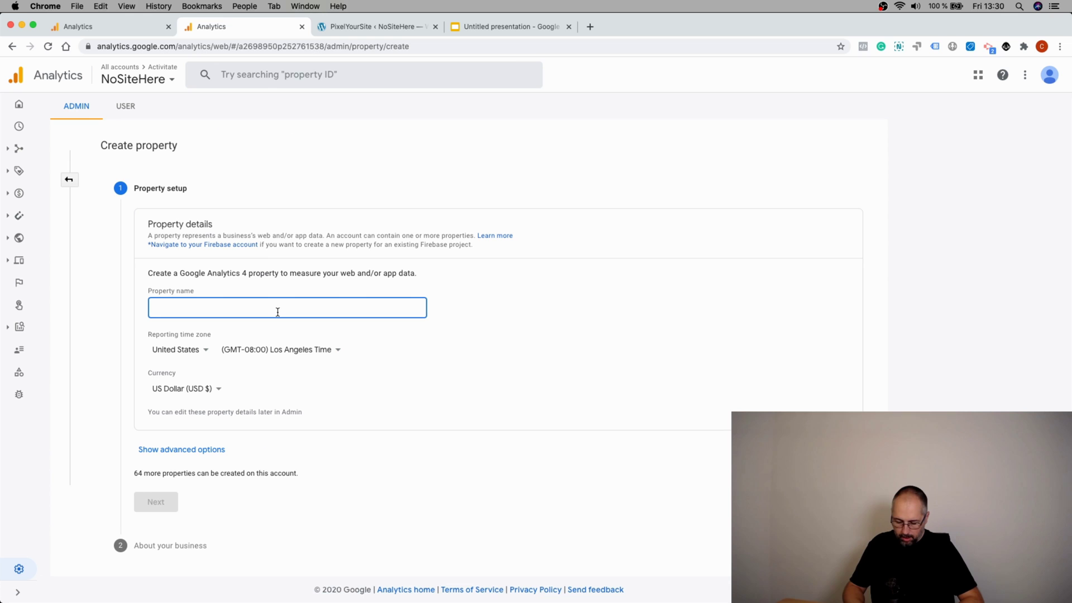
text(Nosi)
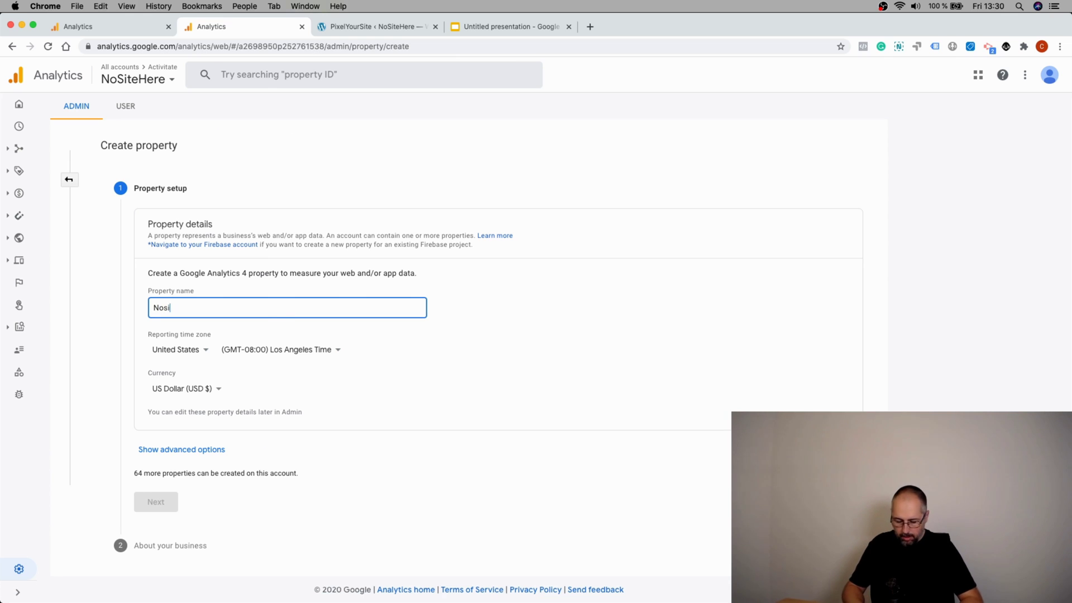
text(te)
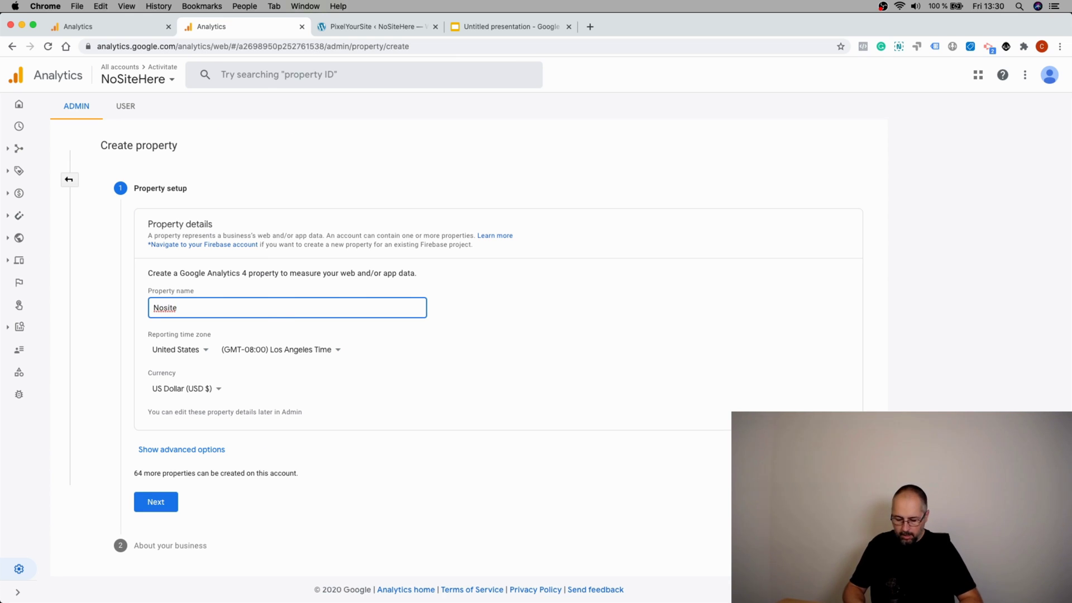
text(2)
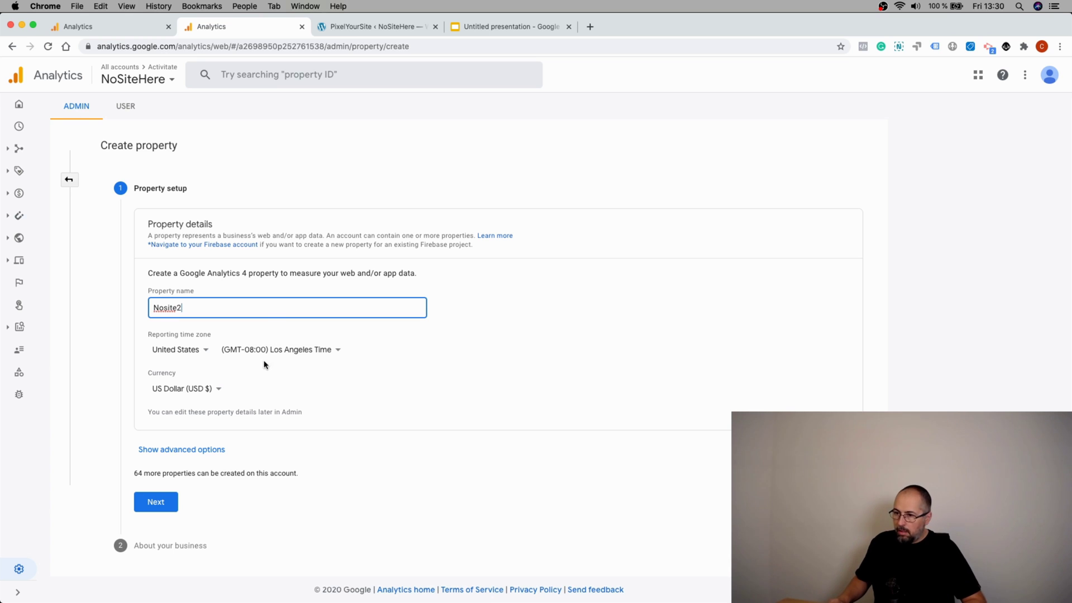
Set business size to Small, choose 'Increase my conversions' as a goal, and create the property
click(166, 510)
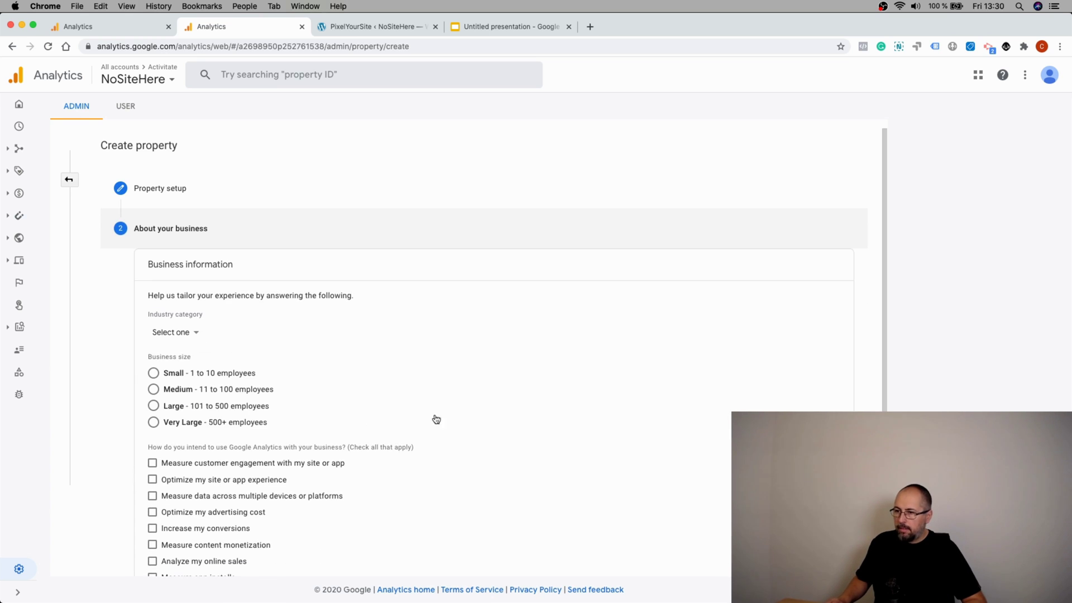
click(153, 373)
scroll(278, 373, down, 3)
click(152, 428)
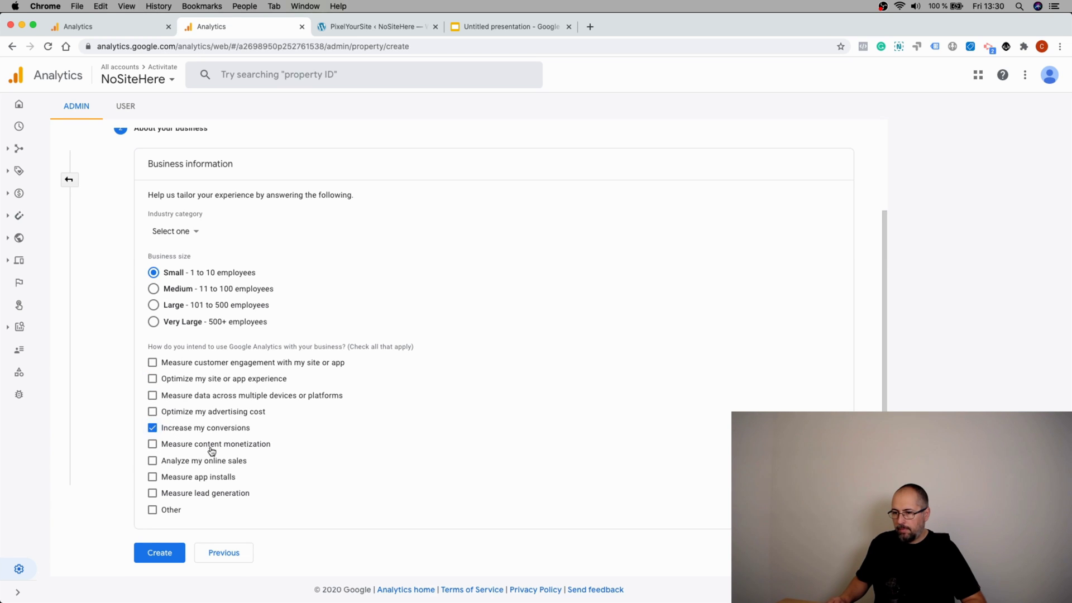
click(160, 552)
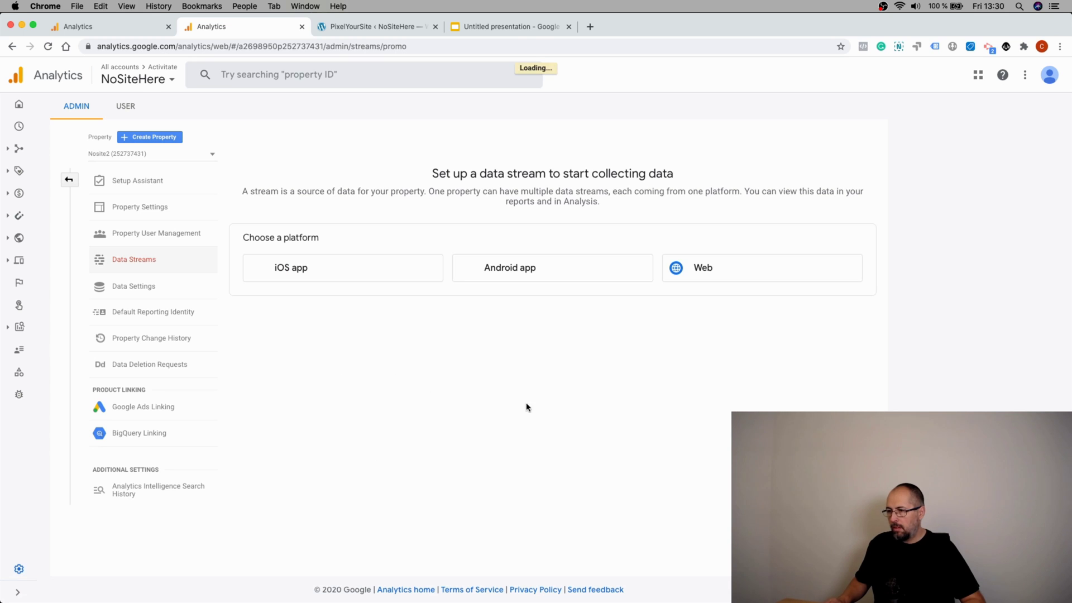
click(742, 270)
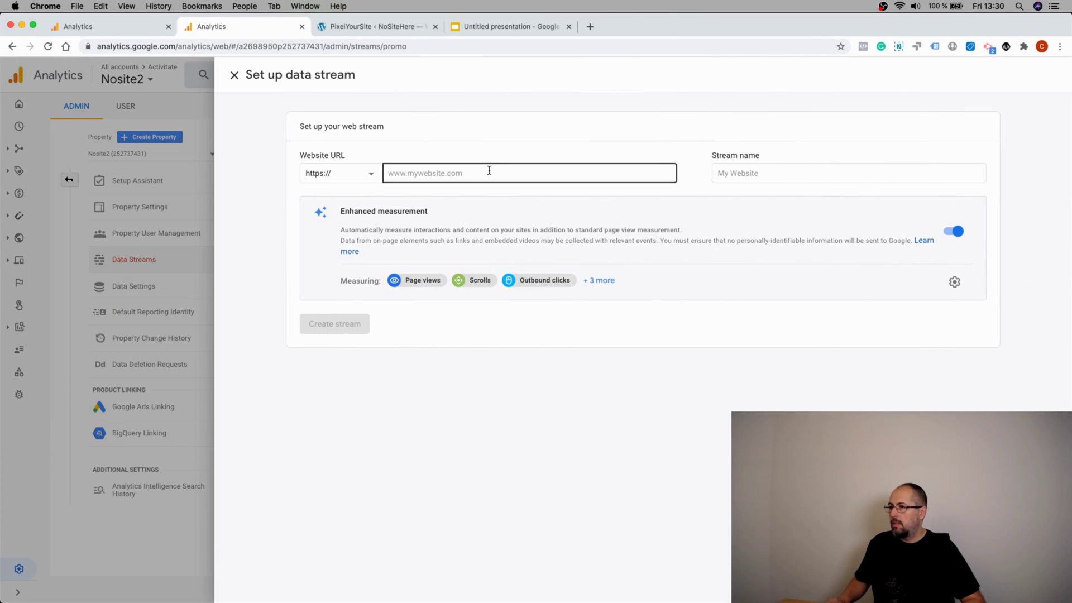
click(489, 170)
text(www)
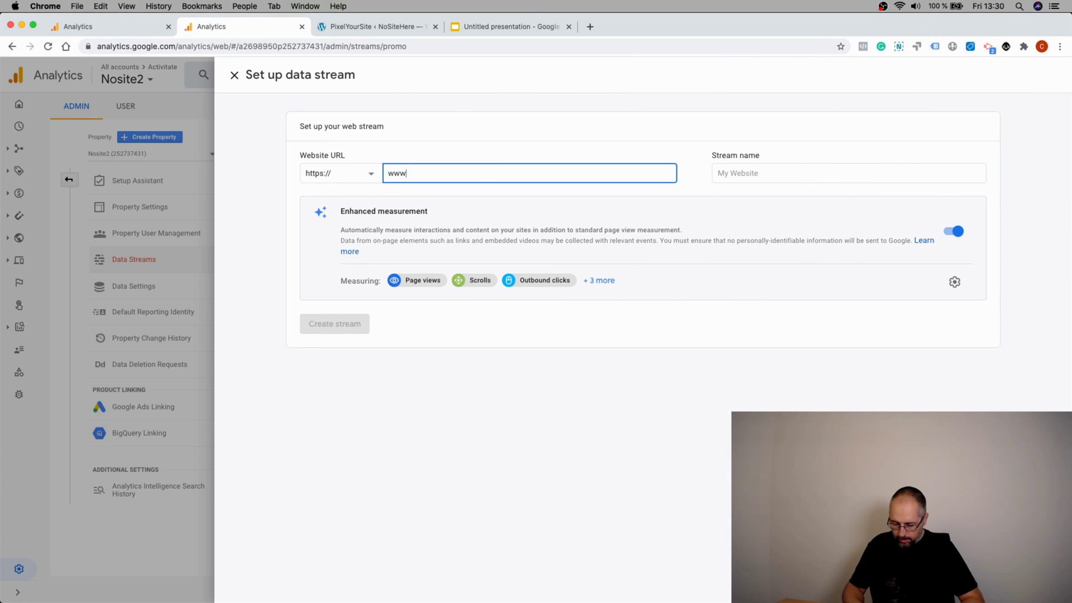
text(.no)
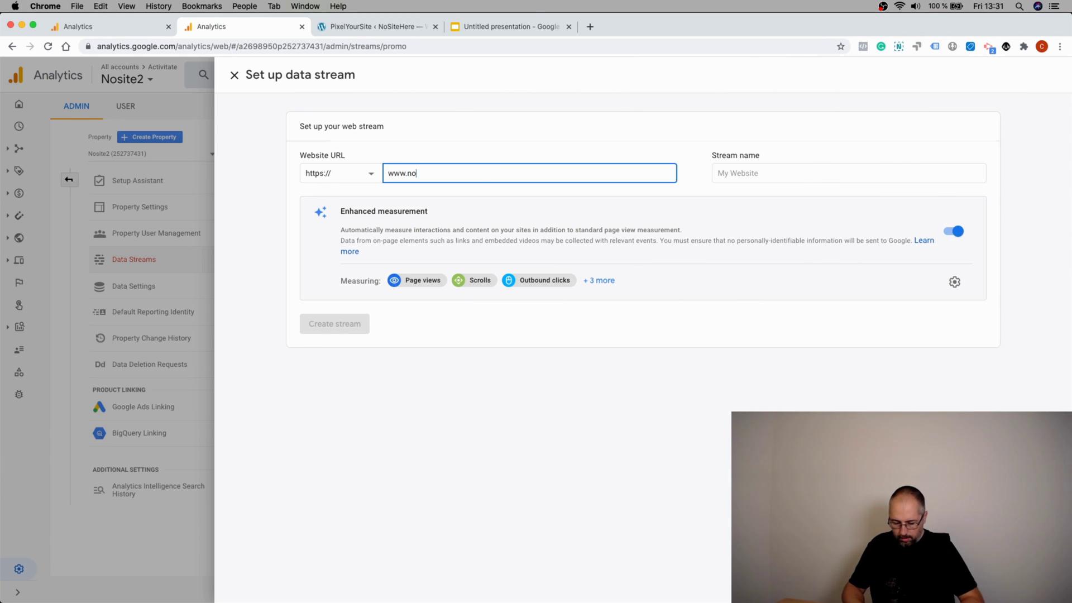
text(sitehere)
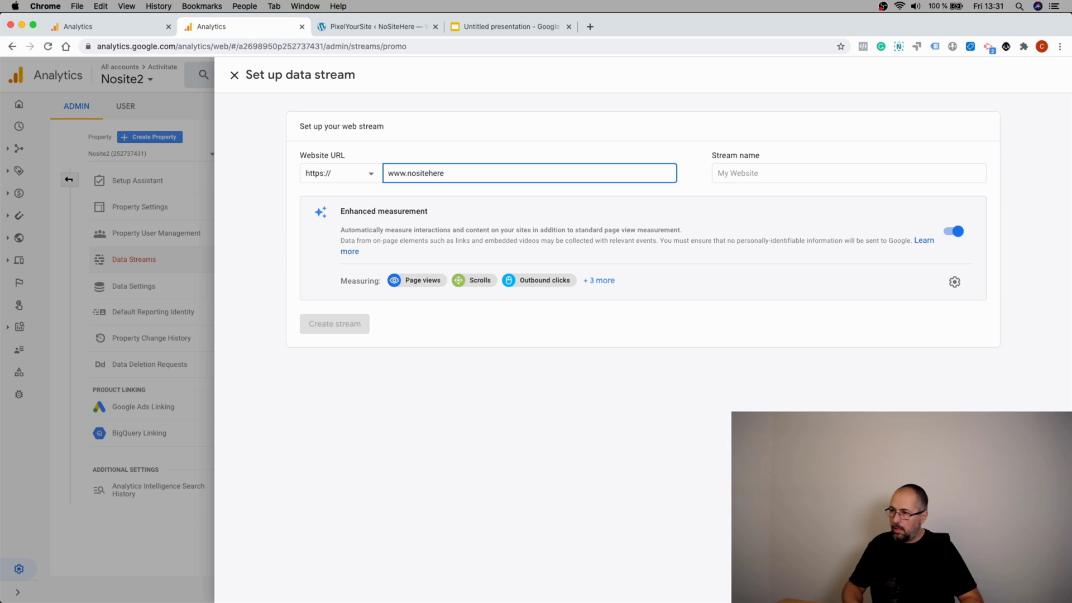
text(.com)
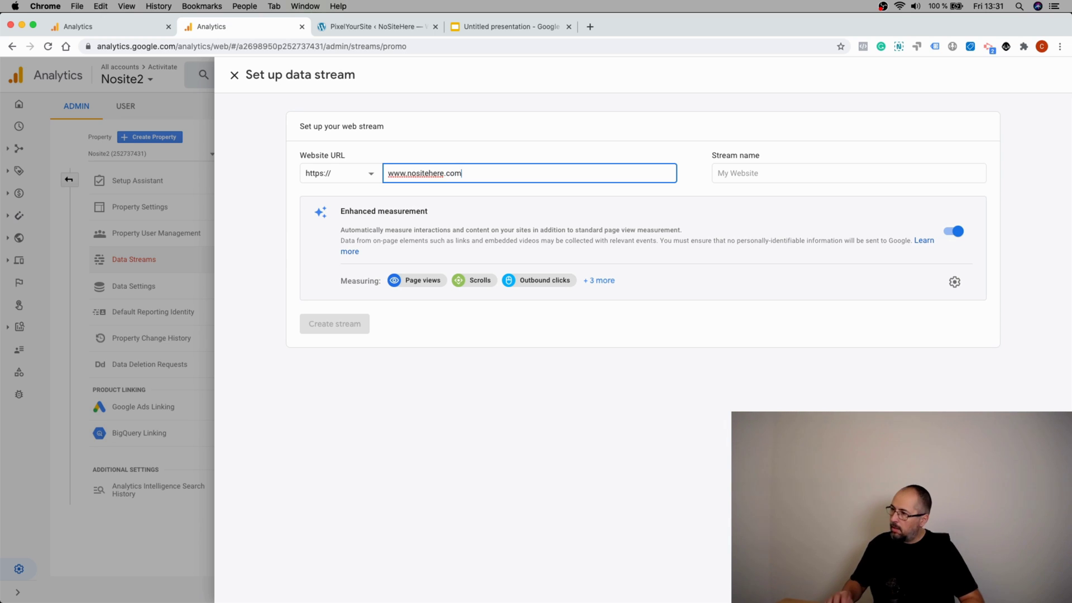
click(776, 170)
text(No)
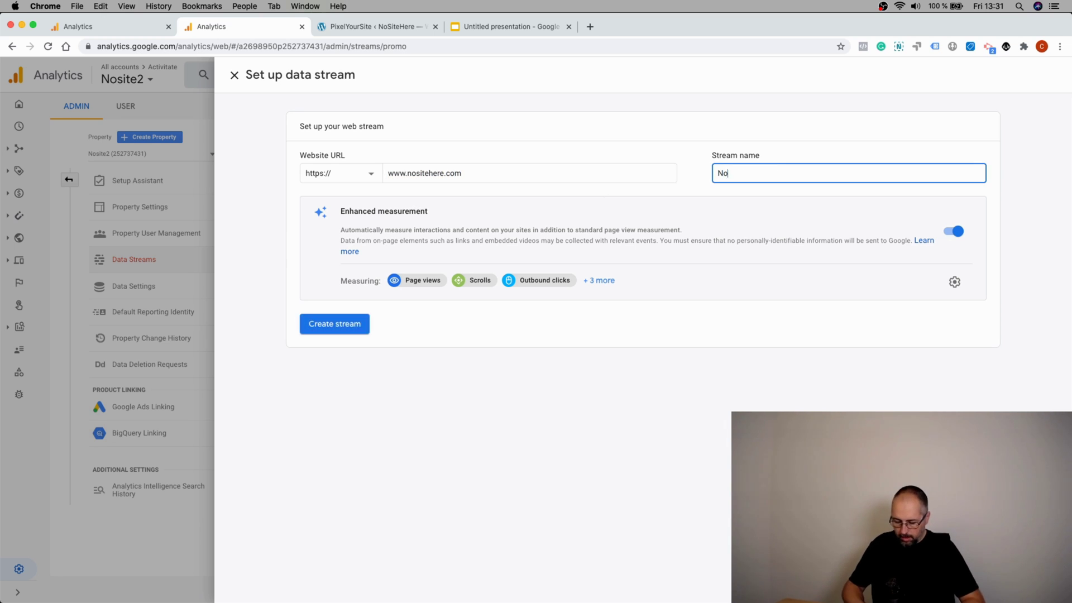
text(Sitehere)
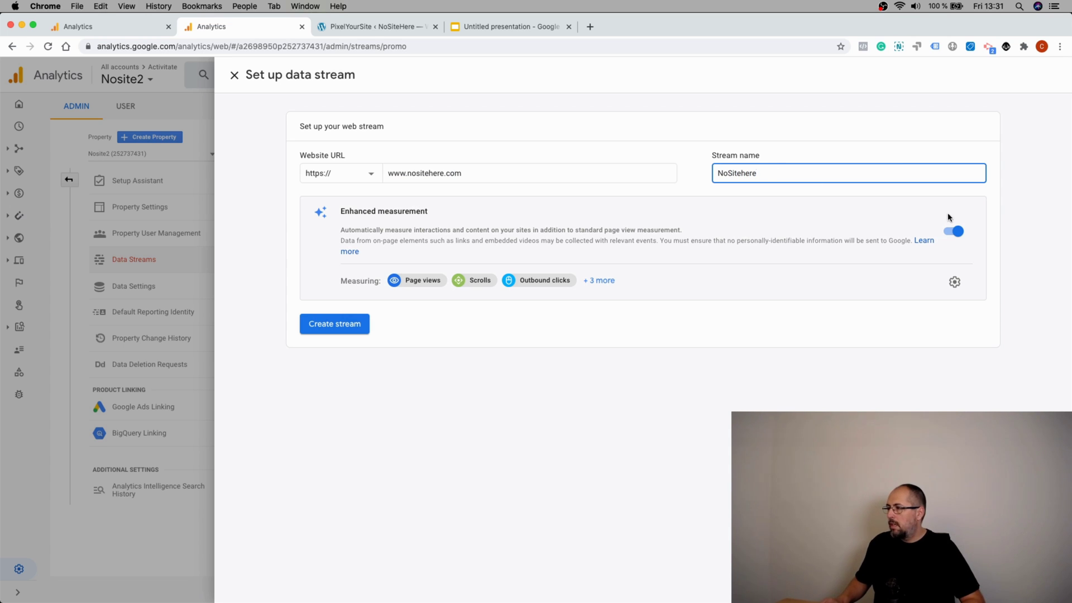
Check the enhanced measurement settings, create the stream, and copy its measurement ID for PixelYourSite
click(954, 283)
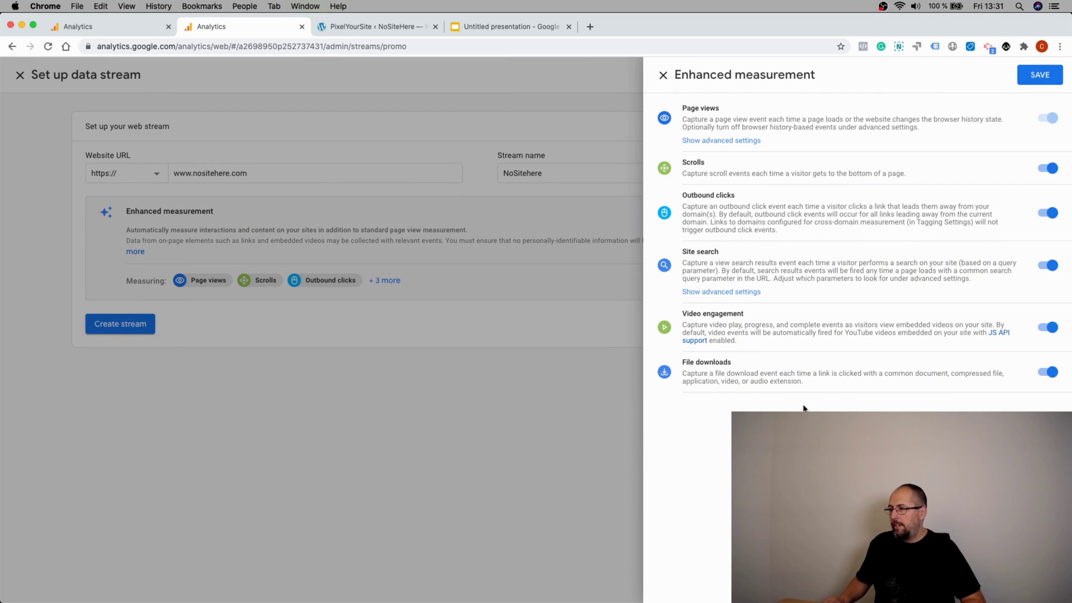
click(663, 76)
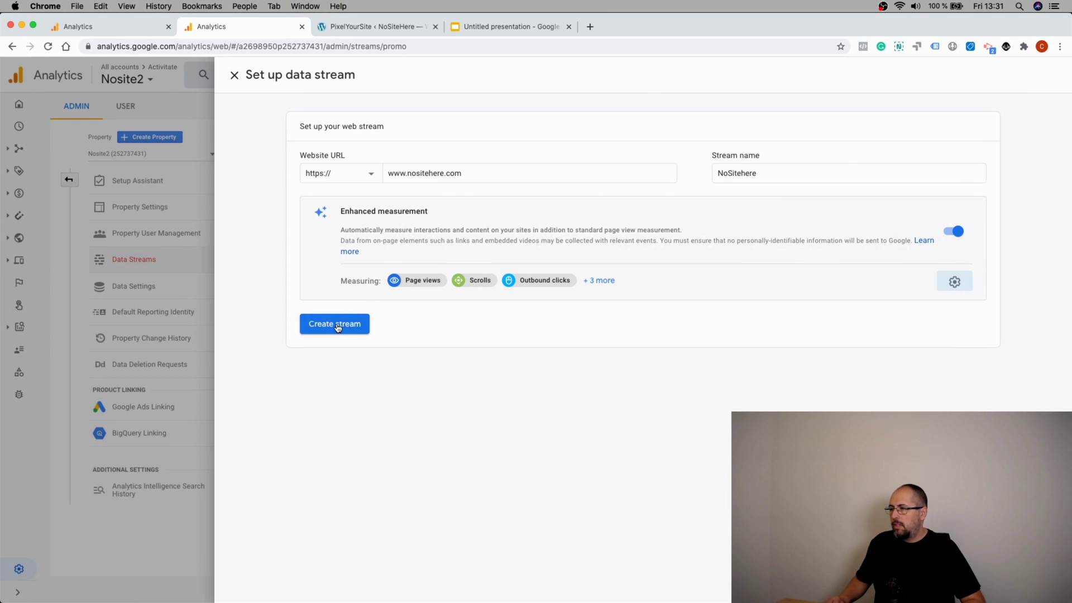
click(337, 327)
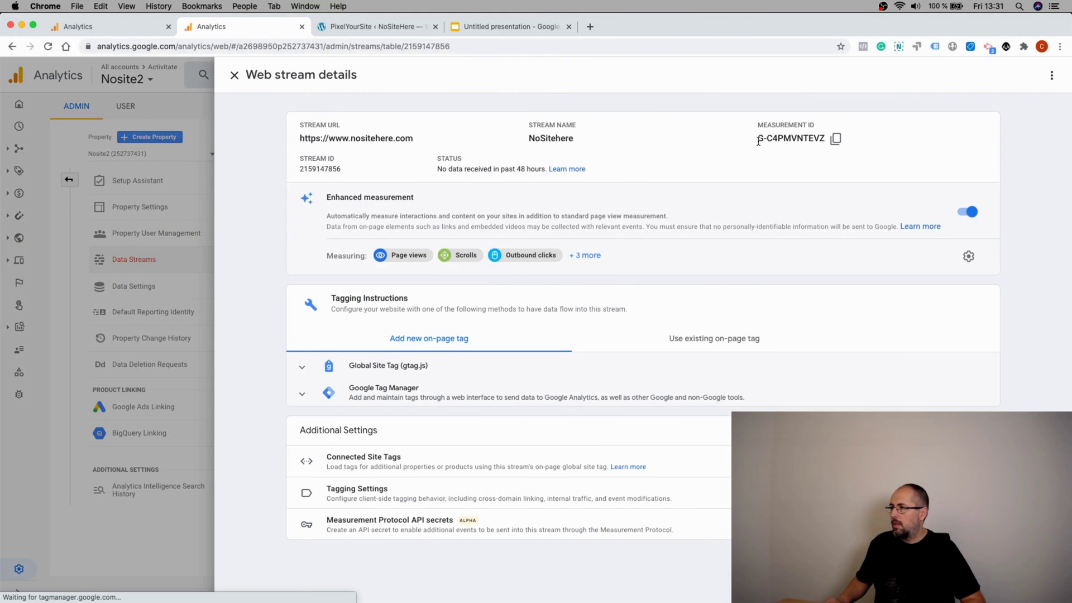
click(836, 139)
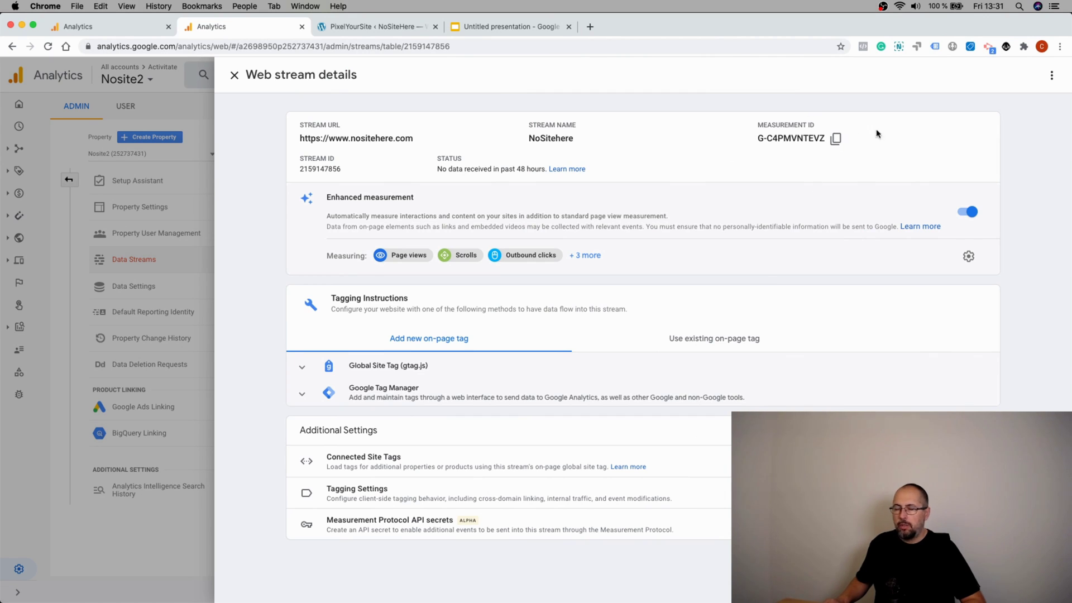
click(359, 28)
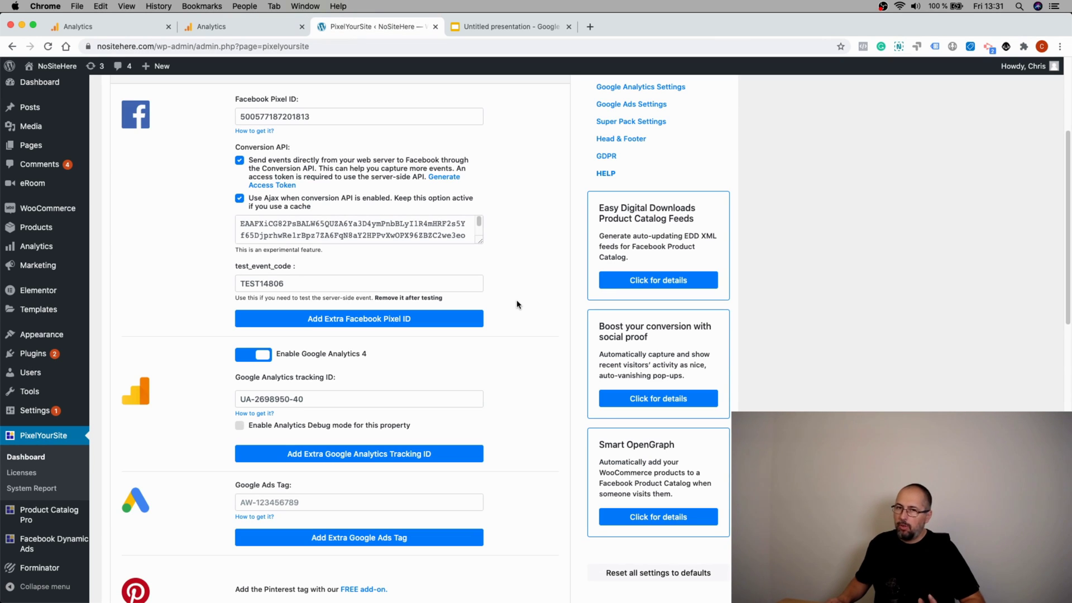
scroll(516, 304, down, 3)
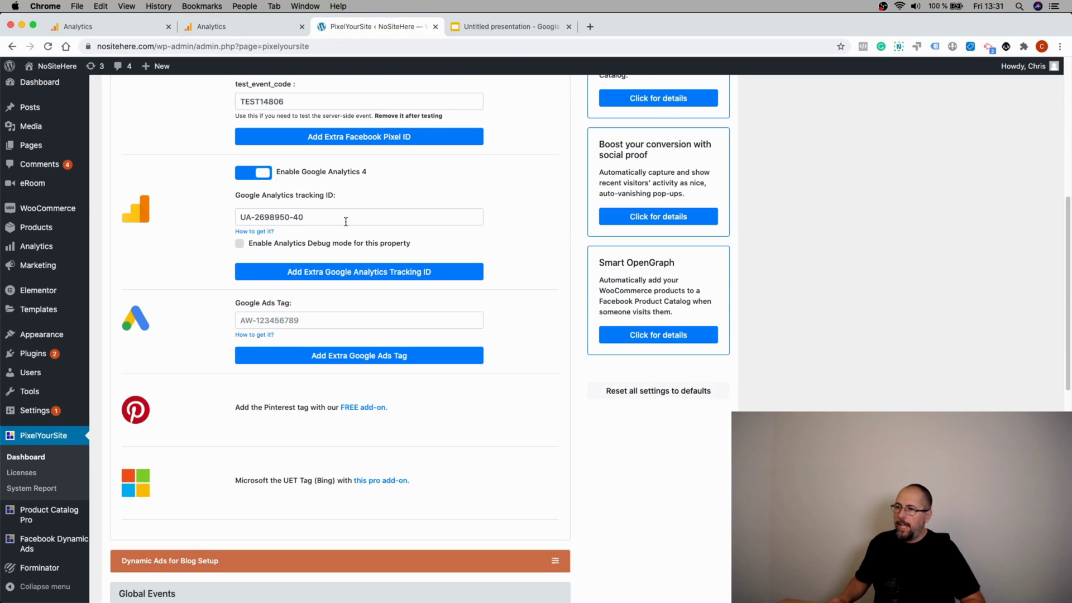
click(336, 278)
click(313, 204)
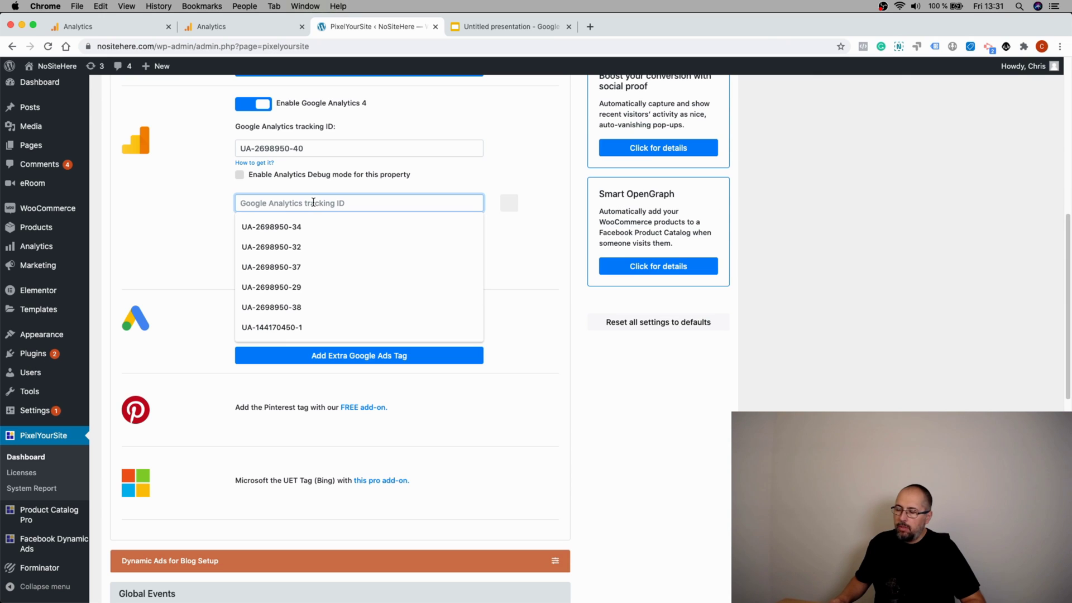
click(509, 203)
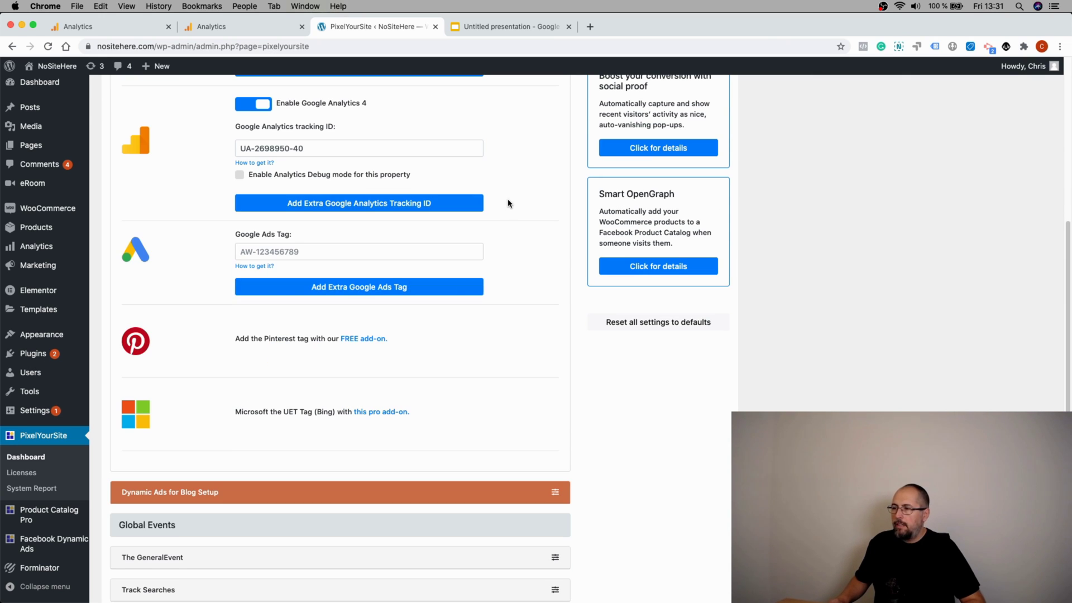